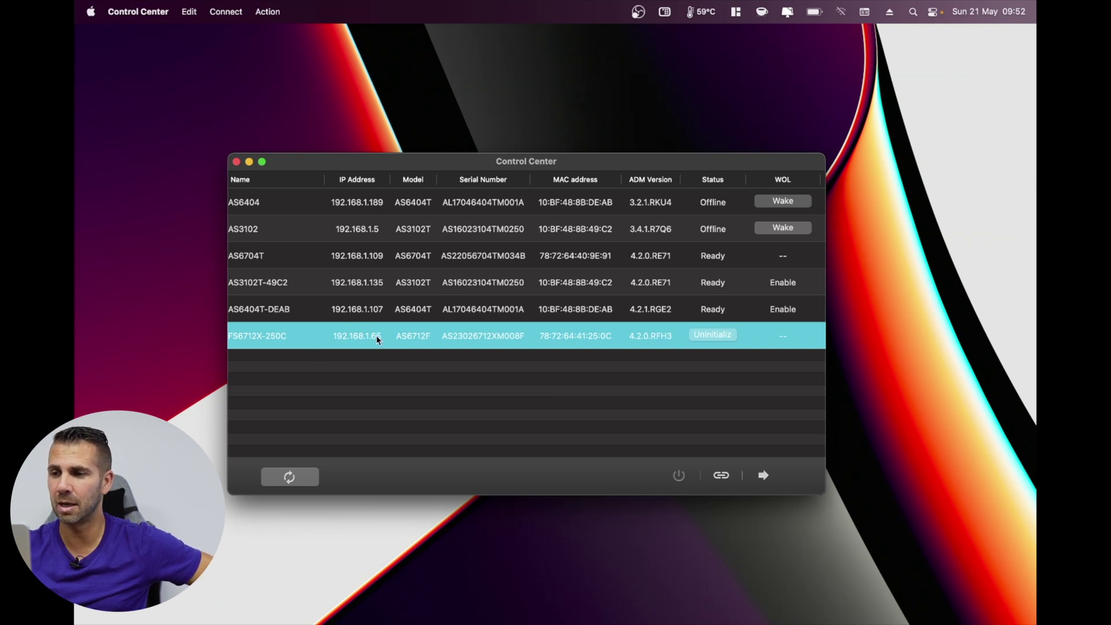
# Step: Start the setup of the uninitialized FS6712X-250C and choose to initialize the NAS without updating ADM
pyautogui.click(714, 333)
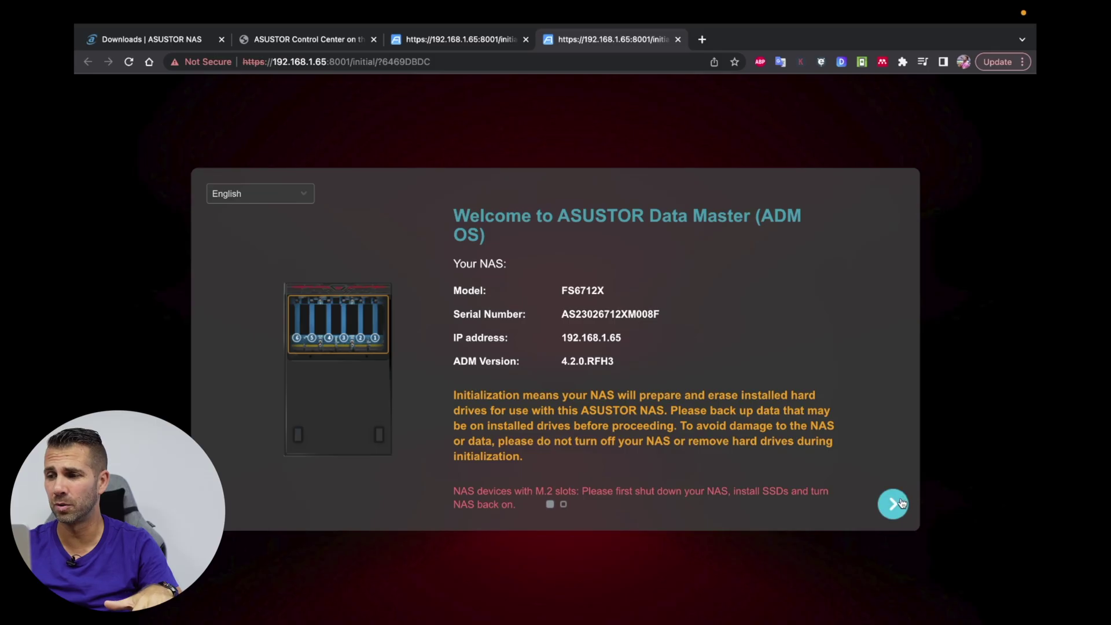
pyautogui.click(893, 504)
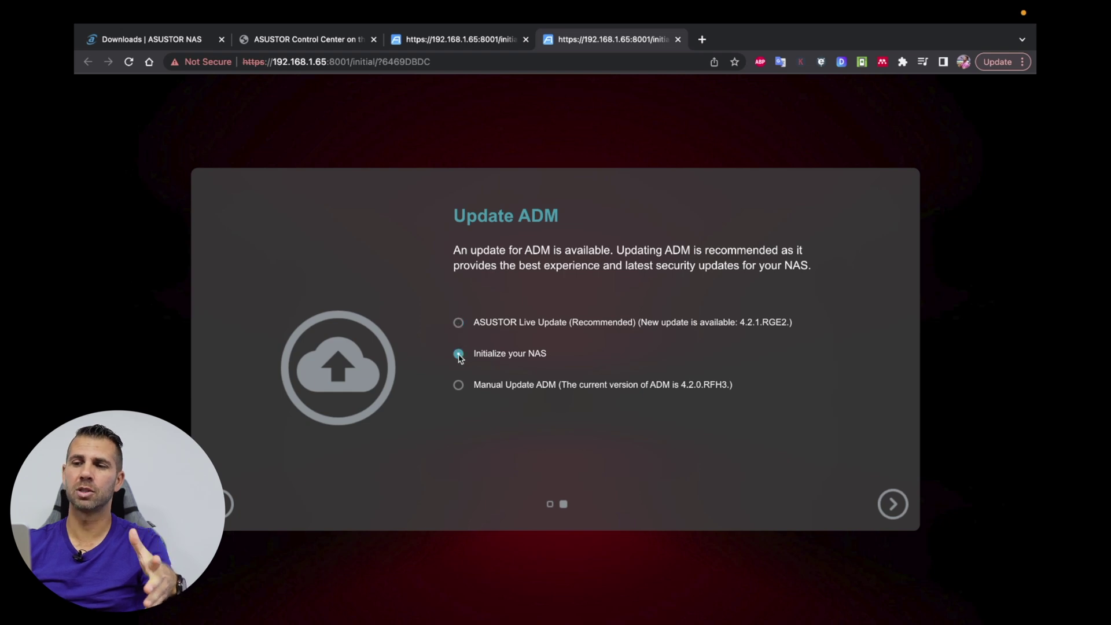
pyautogui.click(892, 498)
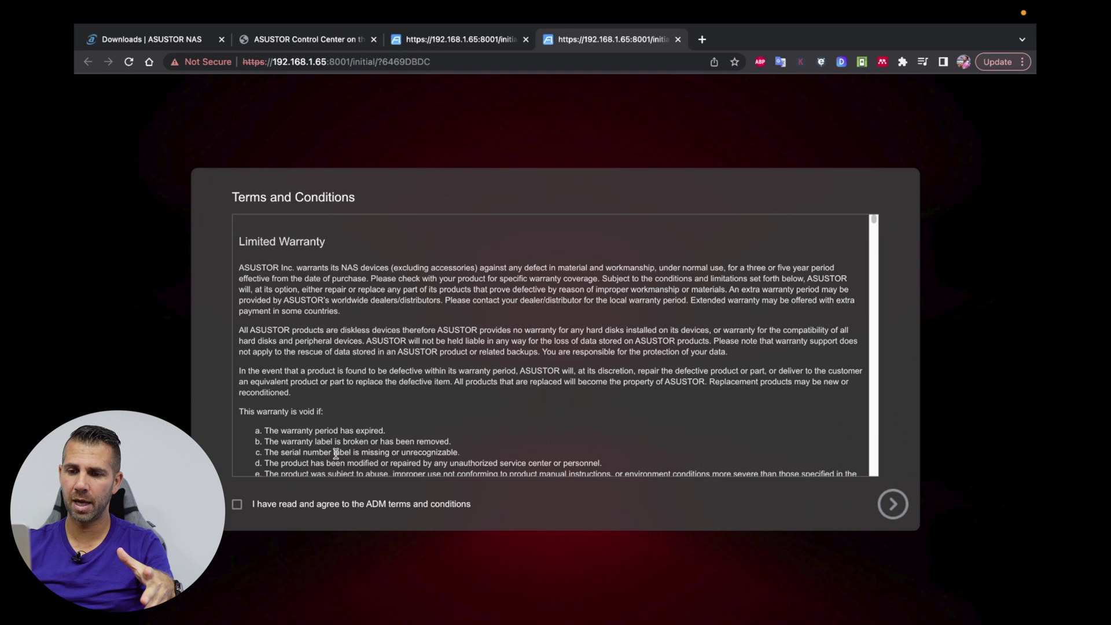
# Step: Agree to the ADM terms and conditions and choose Custom Setup for the system settings
pyautogui.click(237, 503)
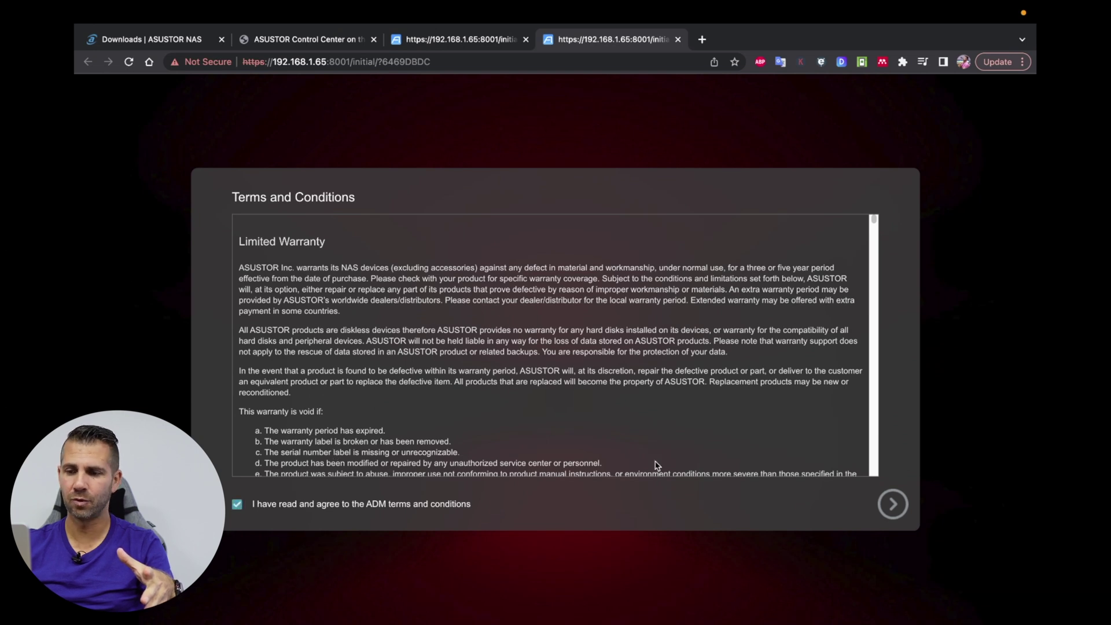
pyautogui.click(883, 502)
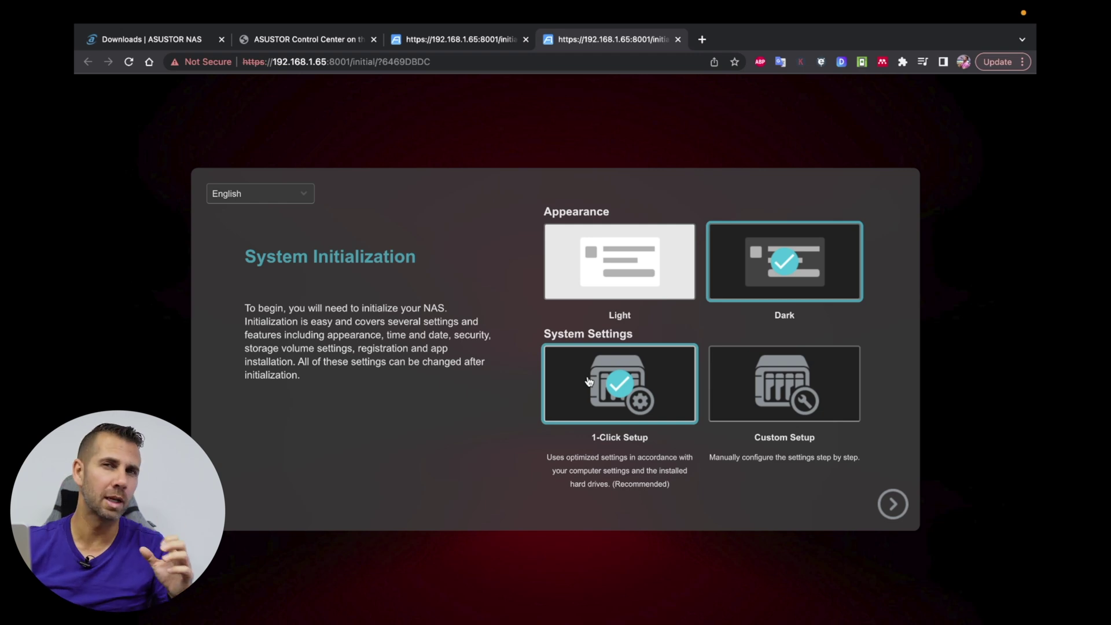
pyautogui.click(834, 377)
pyautogui.click(892, 504)
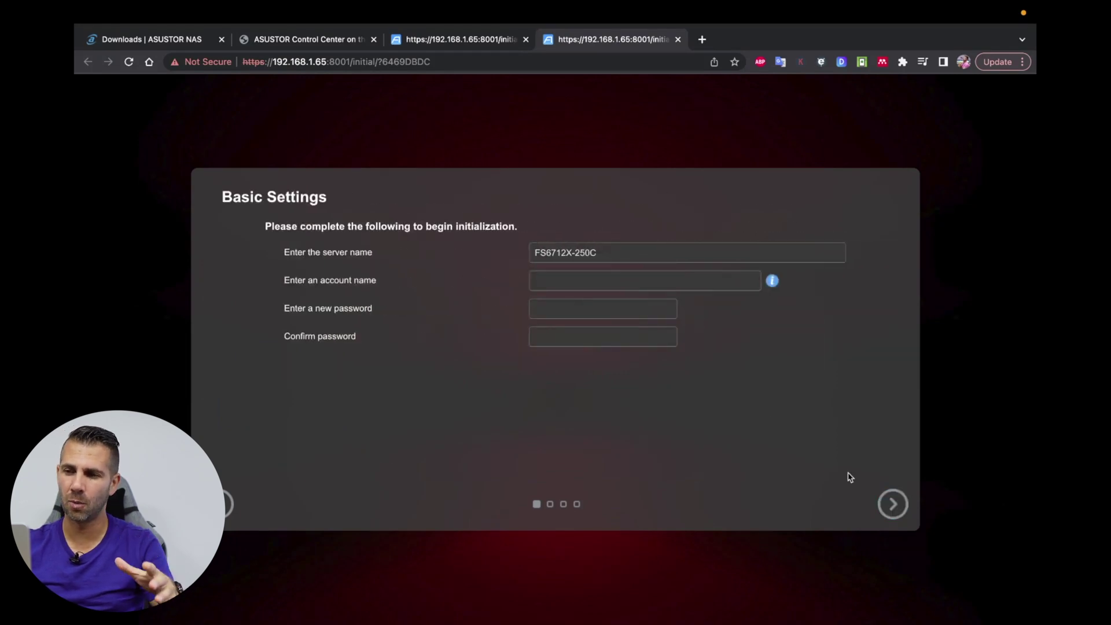
# Step: Name the server FS6712X-24TB, set the account name to admin, and enter and confirm the new account password
pyautogui.click(615, 258)
pyautogui.press('BackSpace')
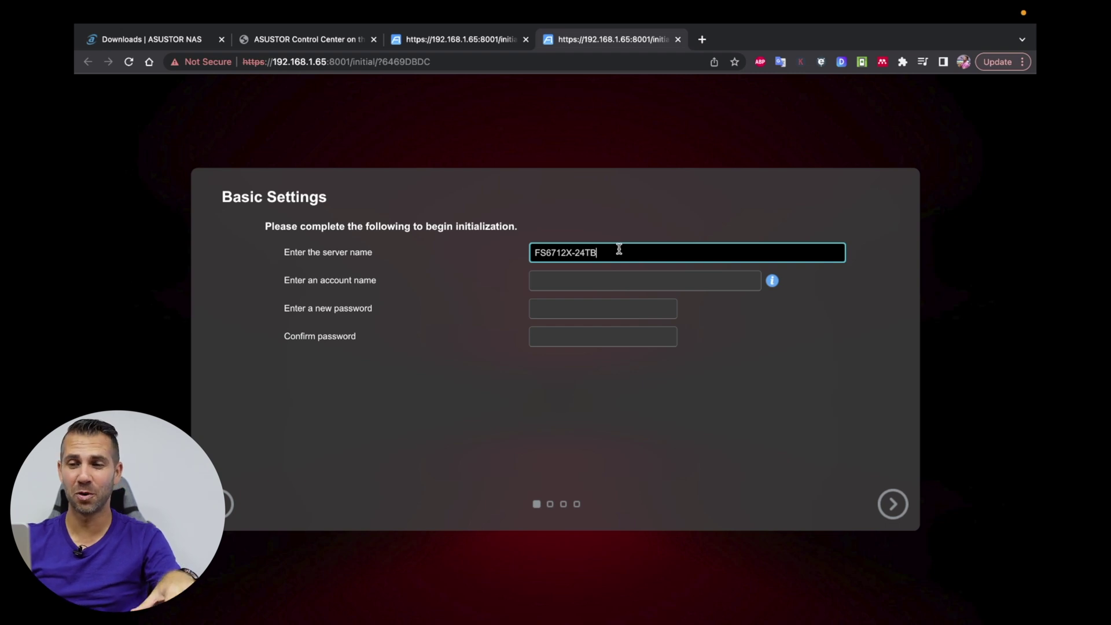
pyautogui.click(563, 281)
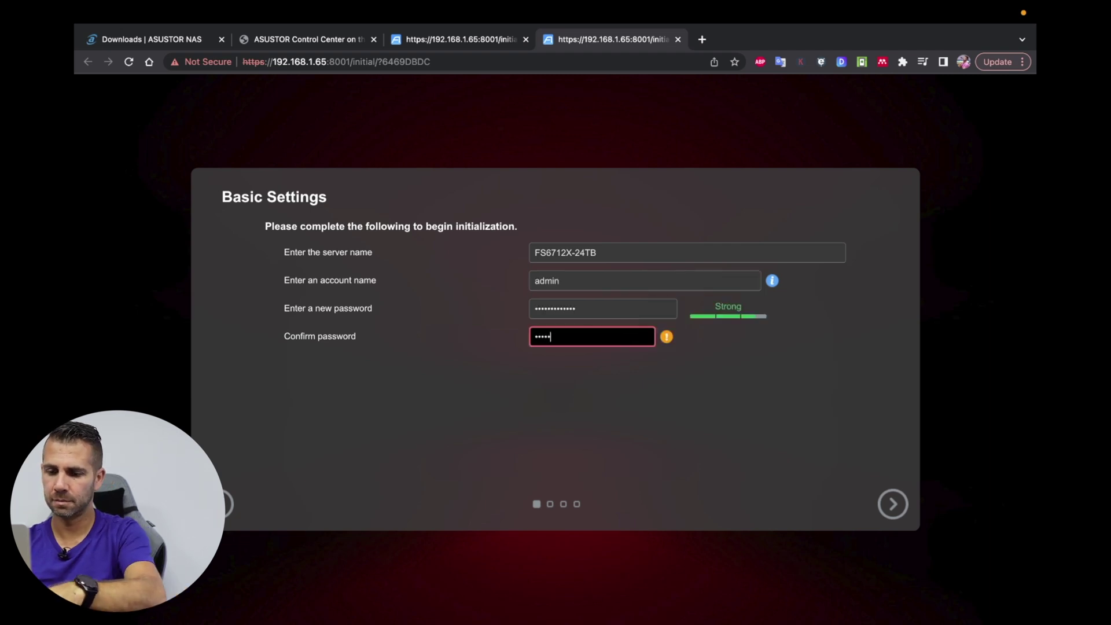
pyautogui.write('••••••')
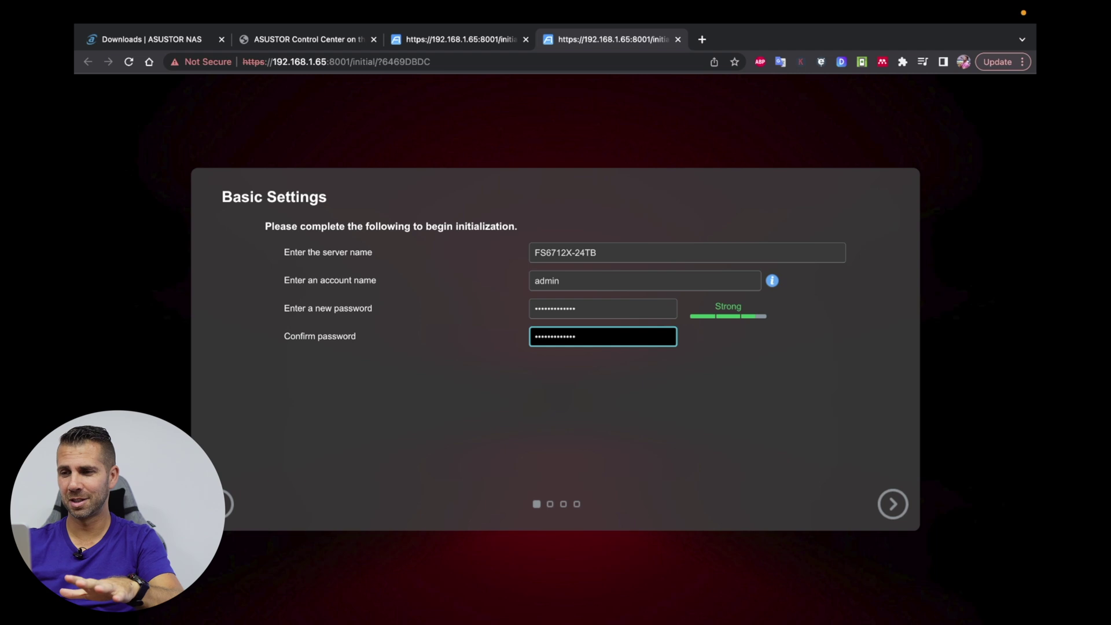
pyautogui.click(893, 503)
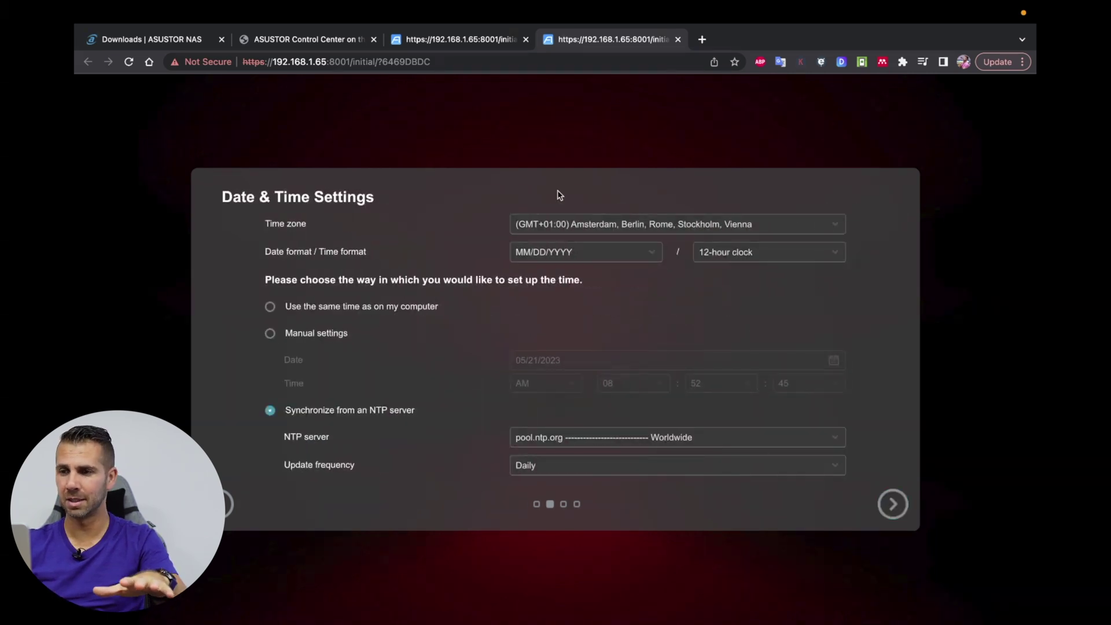
# Step: Set the time zone to (GMT) Dublin, Edinburgh, Lisbon, London and the time format to 24-hour clock
pyautogui.click(575, 224)
pyautogui.click(640, 370)
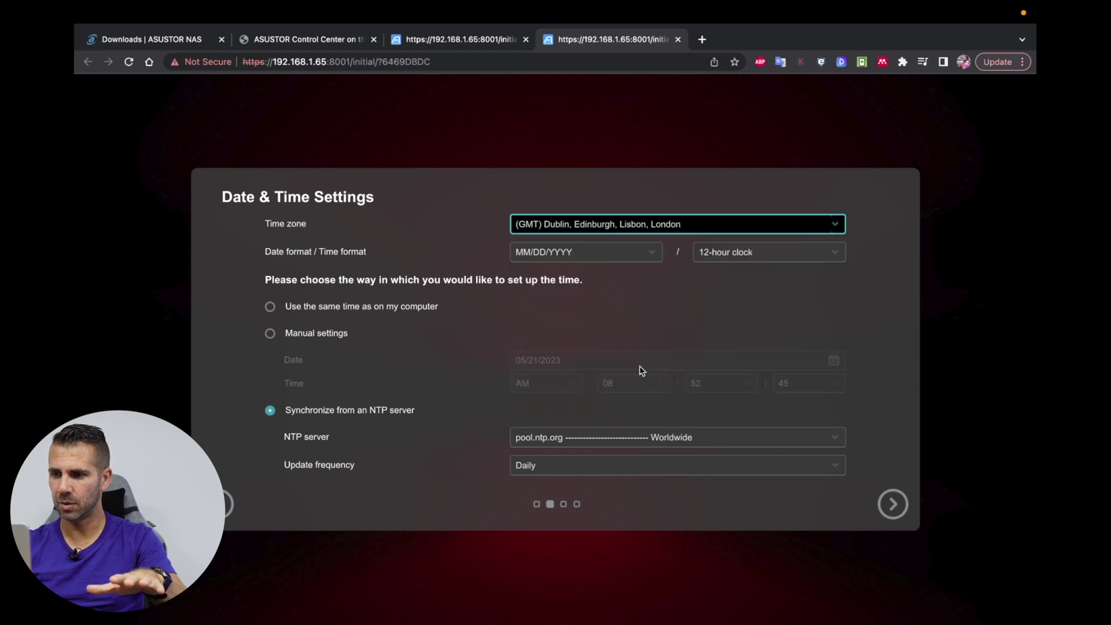
pyautogui.click(741, 249)
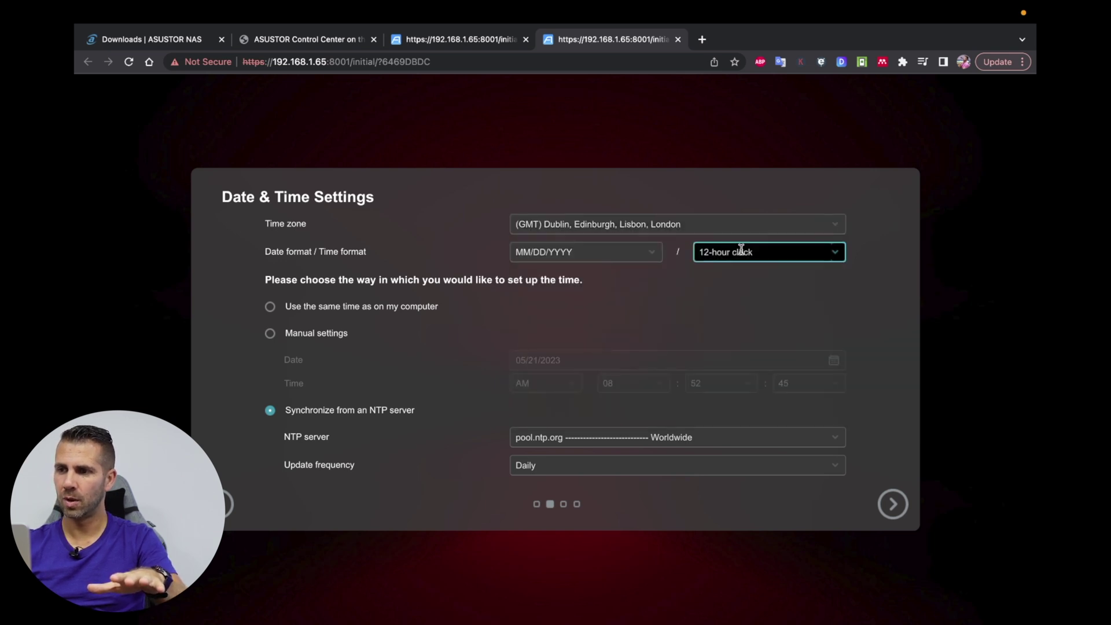
pyautogui.click(732, 292)
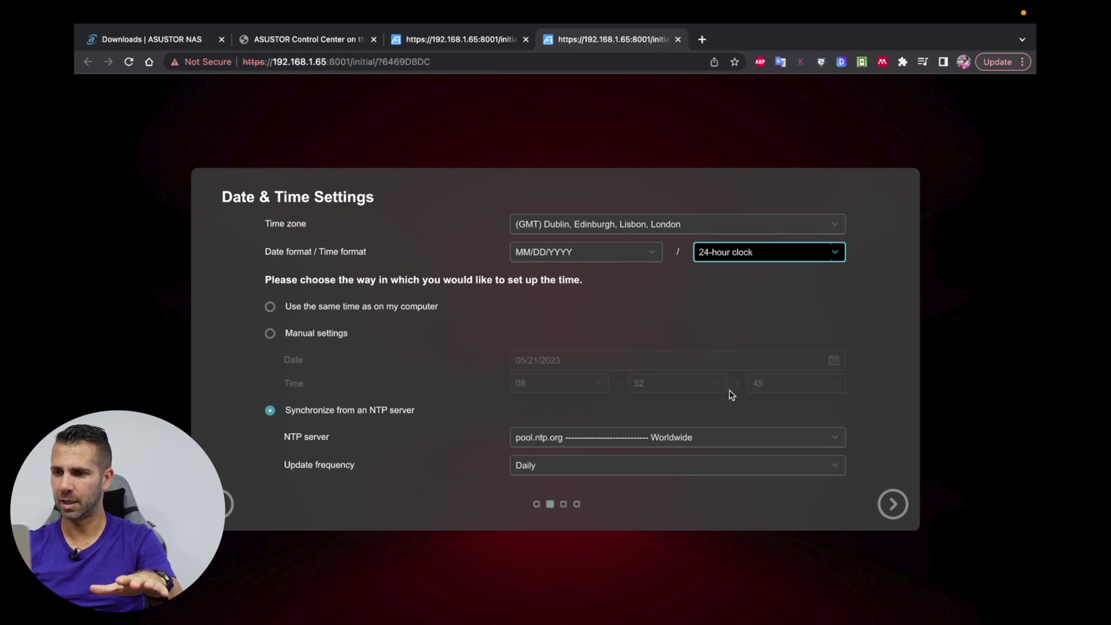
pyautogui.click(894, 504)
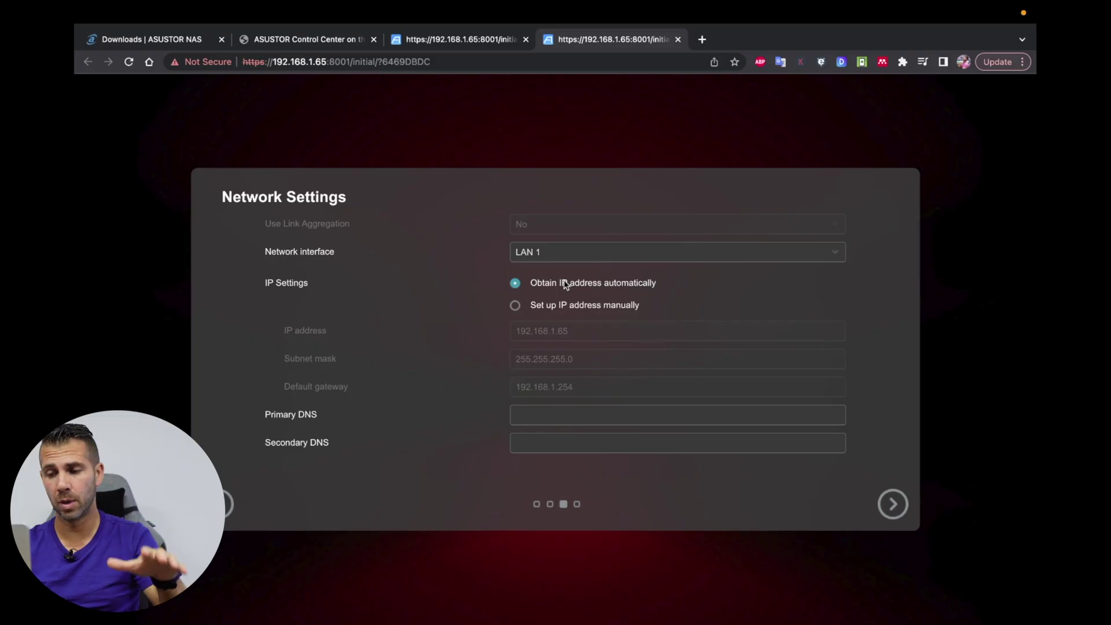
# Step: Check the manual IP option, keep LAN 1 on Obtain IP address automatically, and continue to the volume settings
pyautogui.click(515, 305)
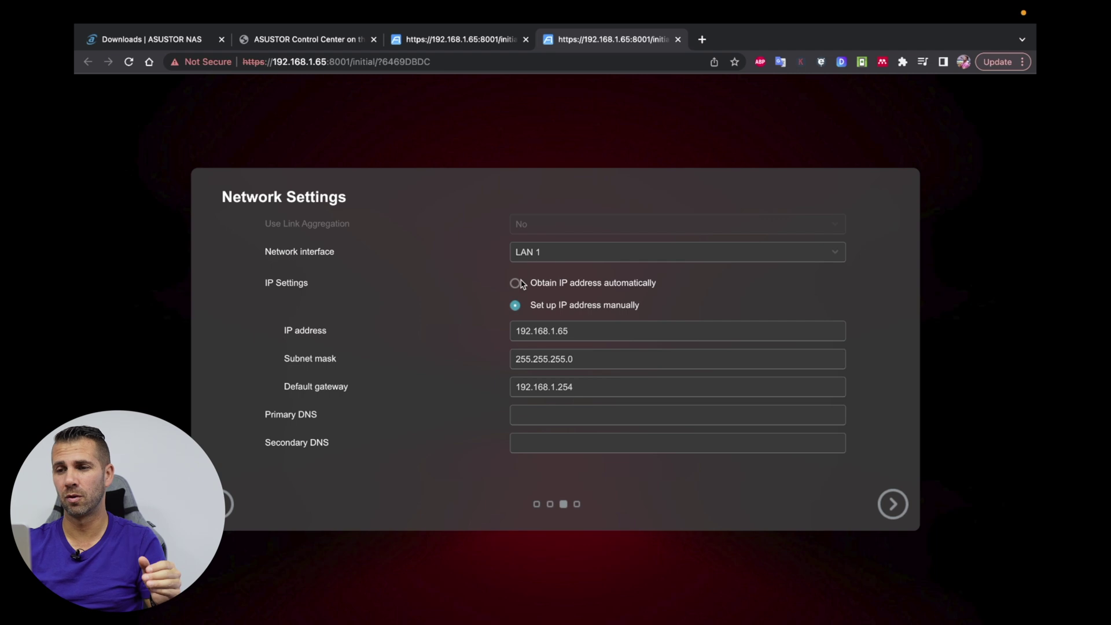
pyautogui.click(514, 283)
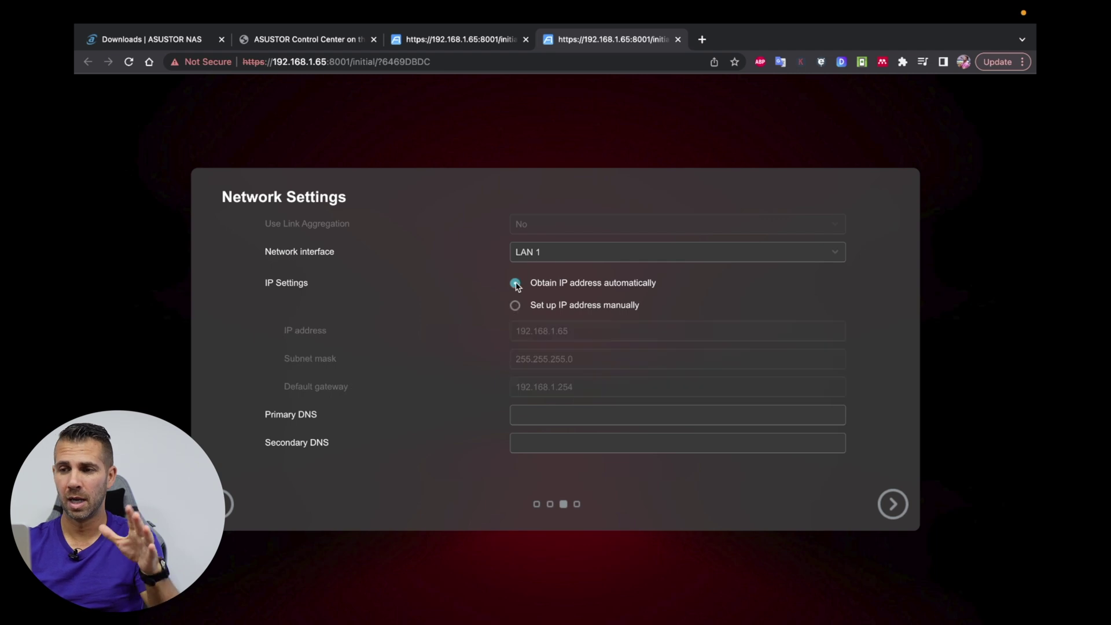
pyautogui.click(898, 496)
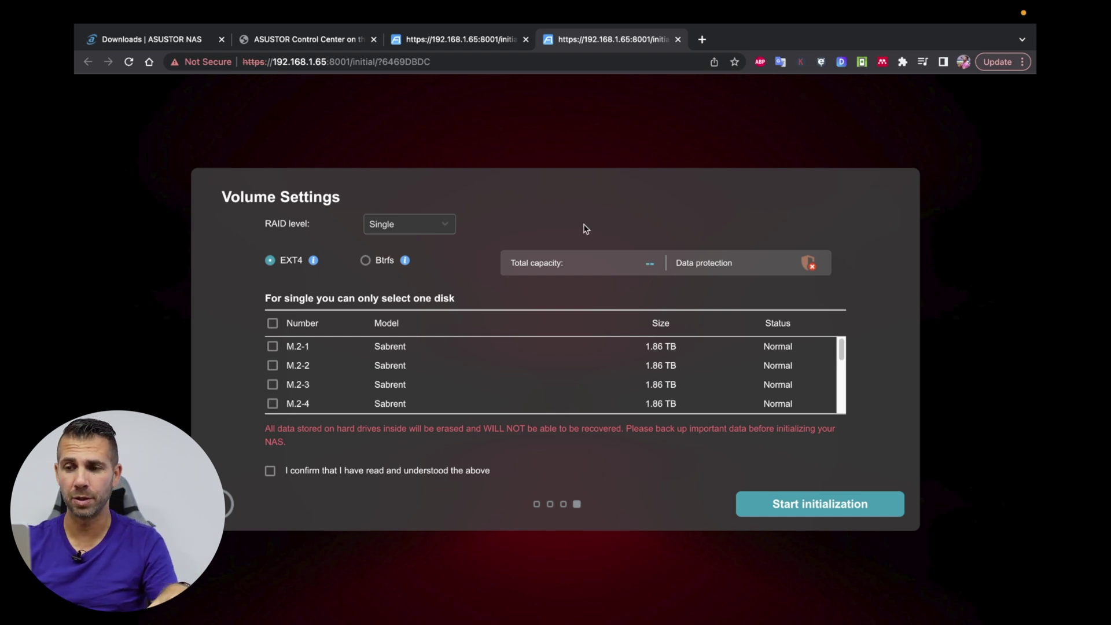
# Step: Try the RAID 5 level, and try a Single volume using only drive M.2-1
pyautogui.click(447, 225)
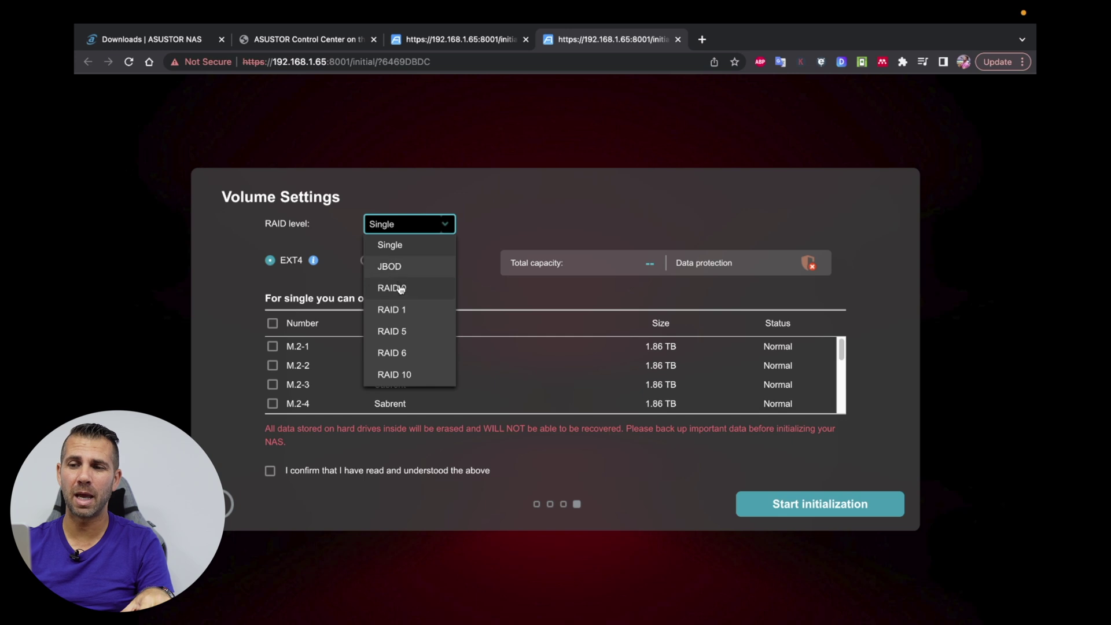
pyautogui.click(395, 330)
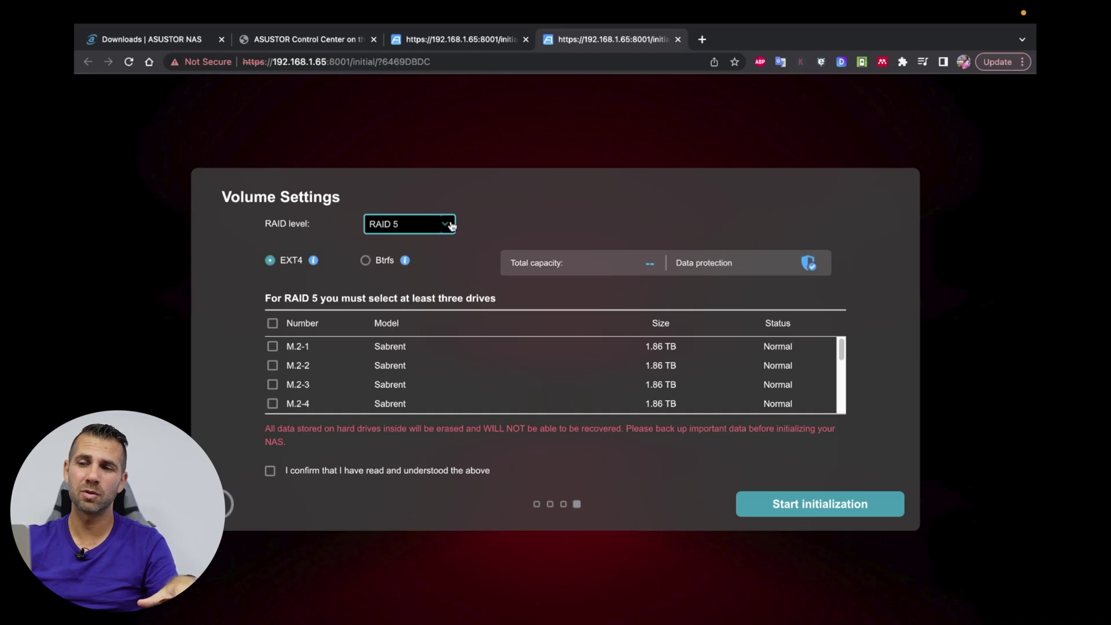
pyautogui.click(449, 226)
pyautogui.click(390, 241)
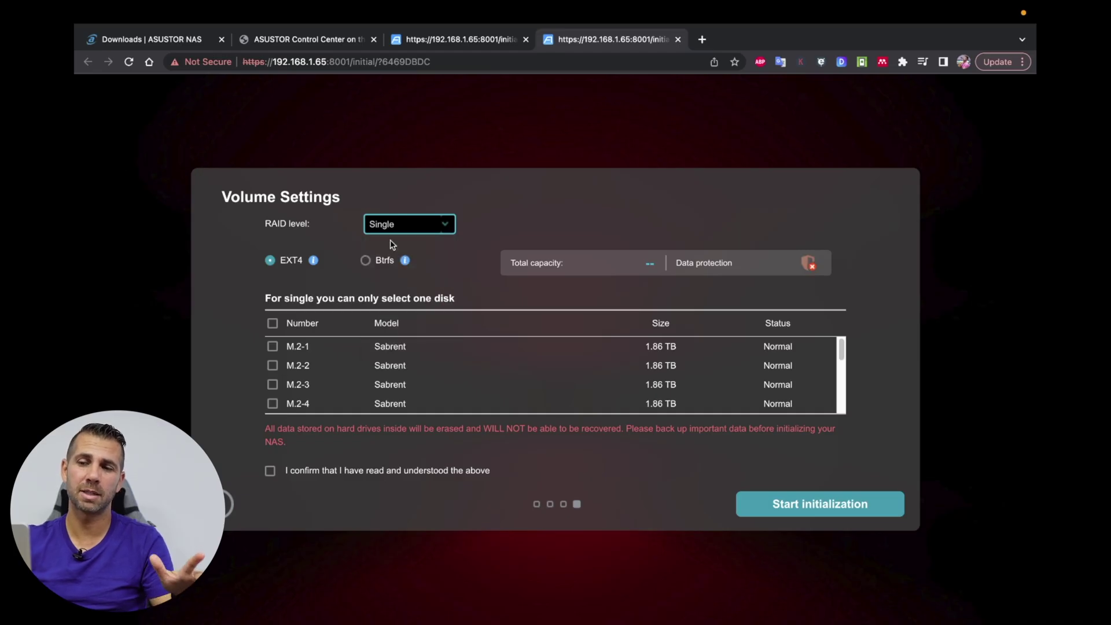
pyautogui.click(272, 347)
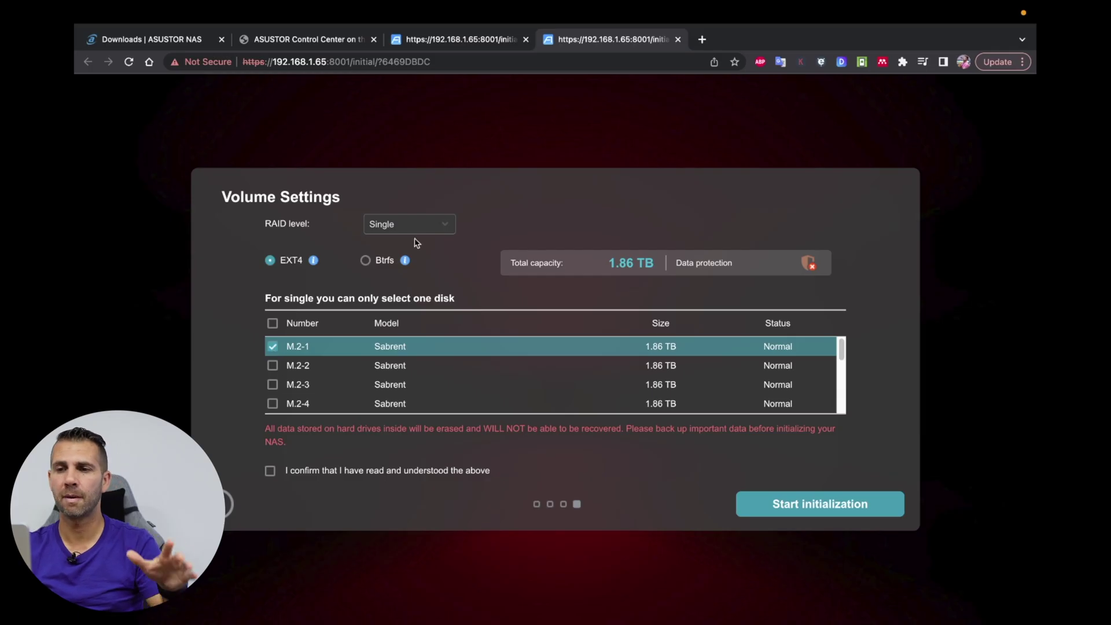
# Step: Set the volume to RAID 5 with all drives selected, confirm the data erasure notice, and start the initialization
pyautogui.click(438, 225)
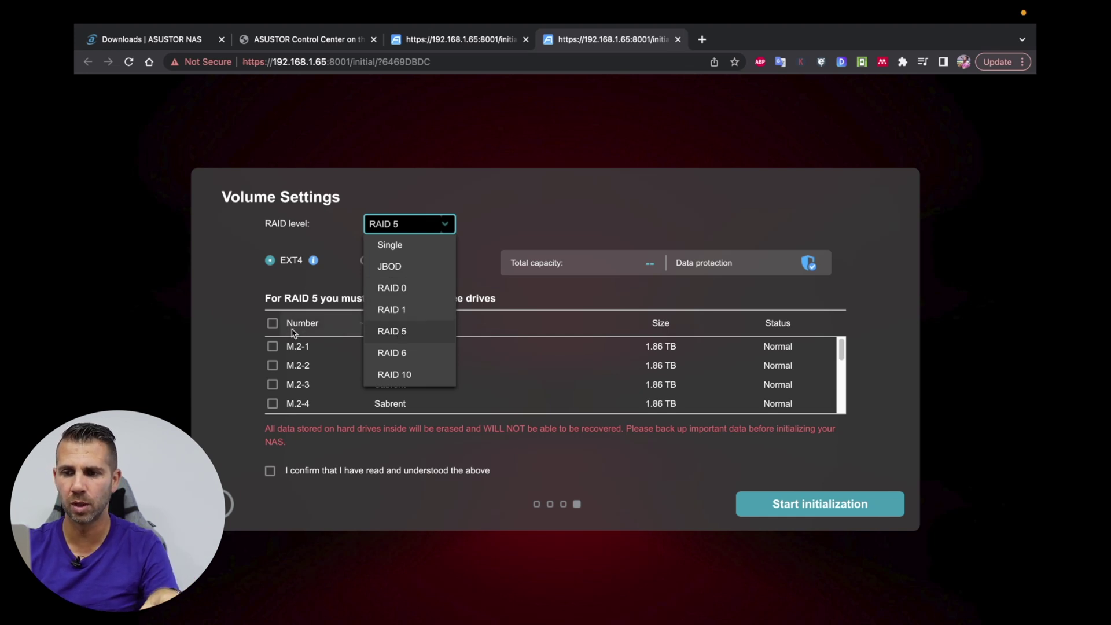
pyautogui.click(309, 321)
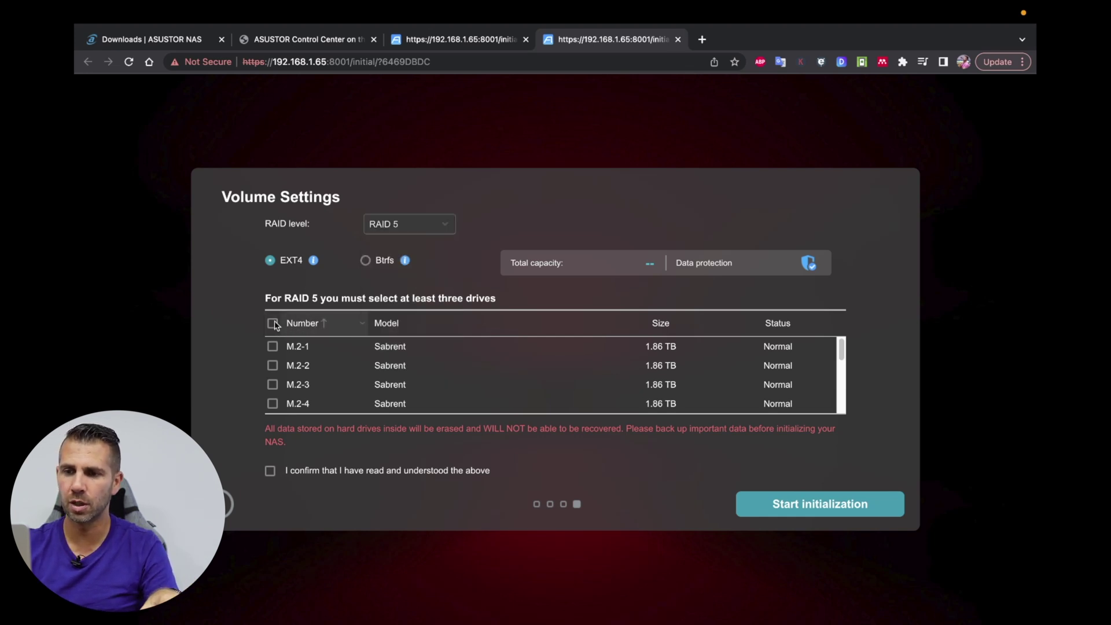
pyautogui.click(271, 324)
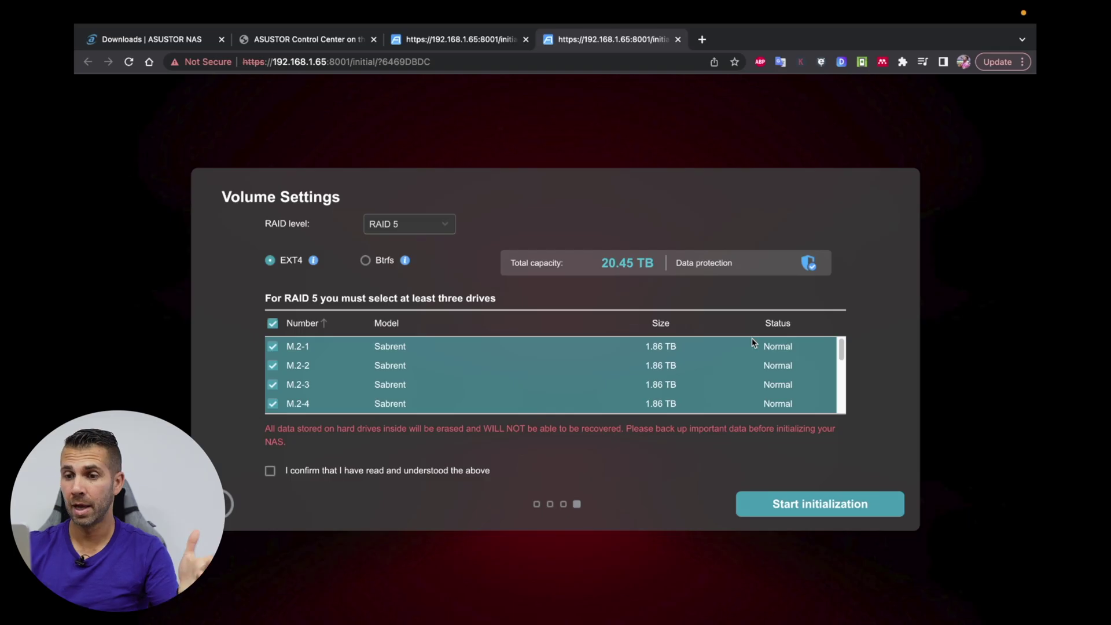
pyautogui.click(270, 471)
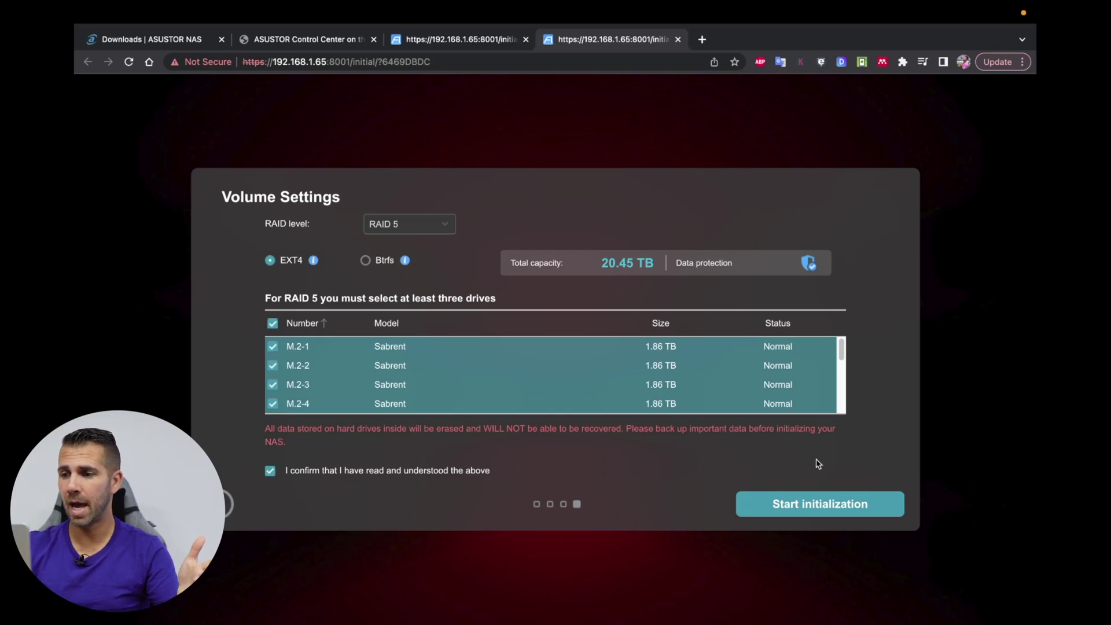
pyautogui.click(801, 501)
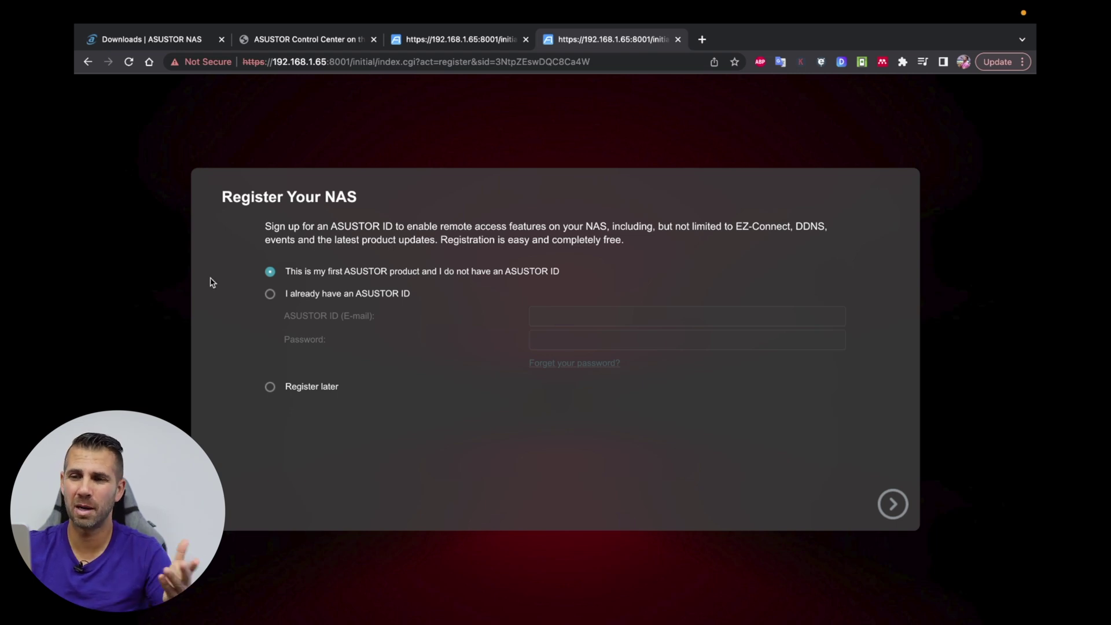
# Step: Choose Register later for the NAS registration and finish the wizard to enter the ADM desktop
pyautogui.click(270, 387)
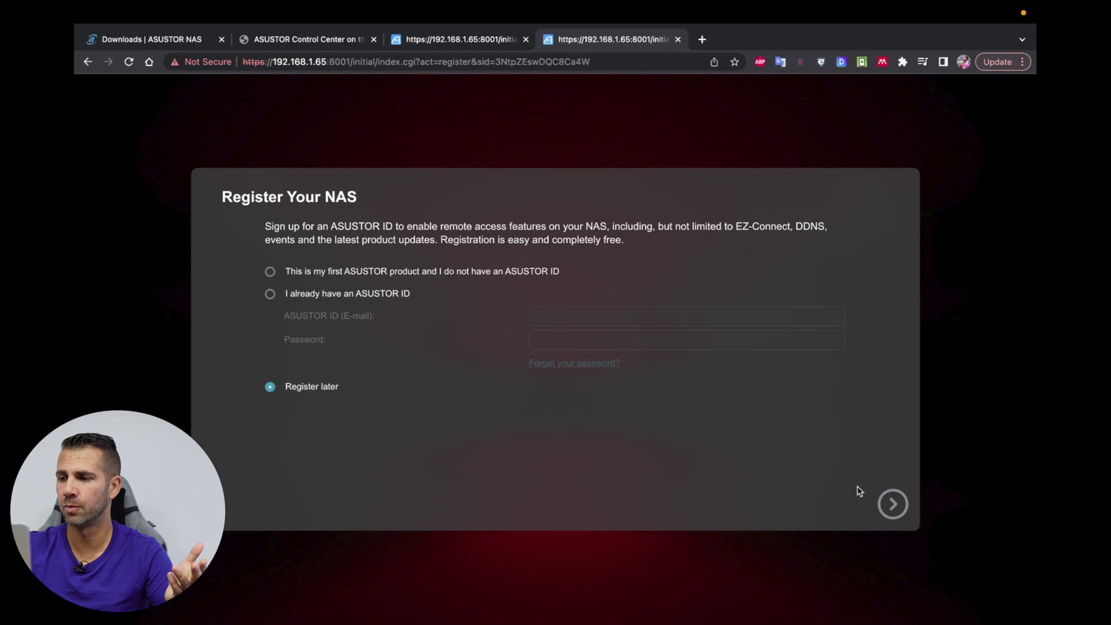
pyautogui.click(891, 502)
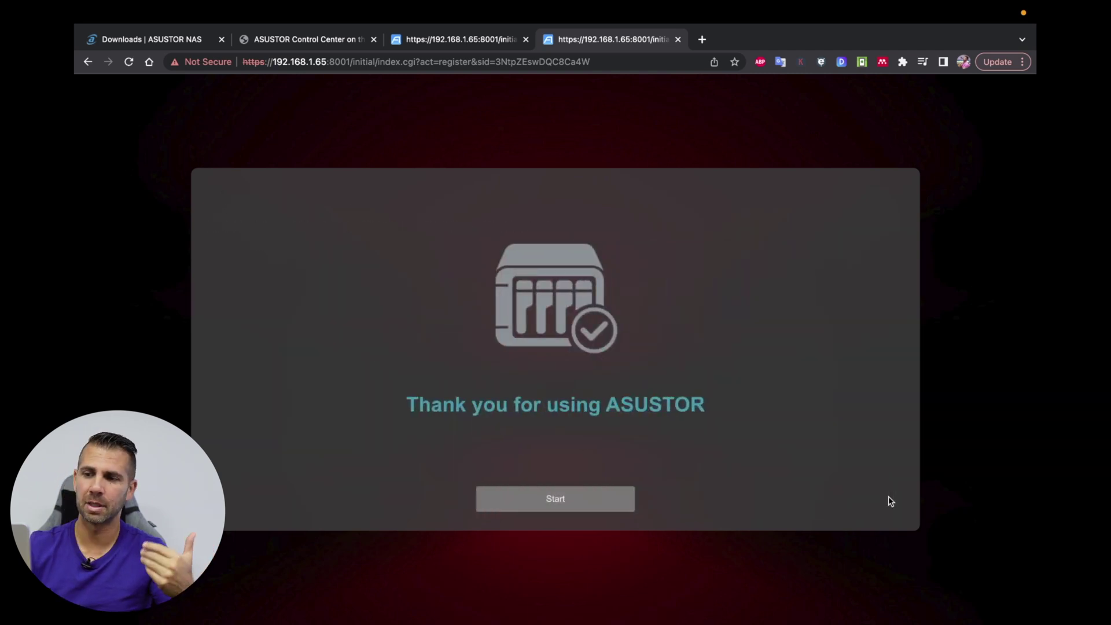
pyautogui.click(544, 496)
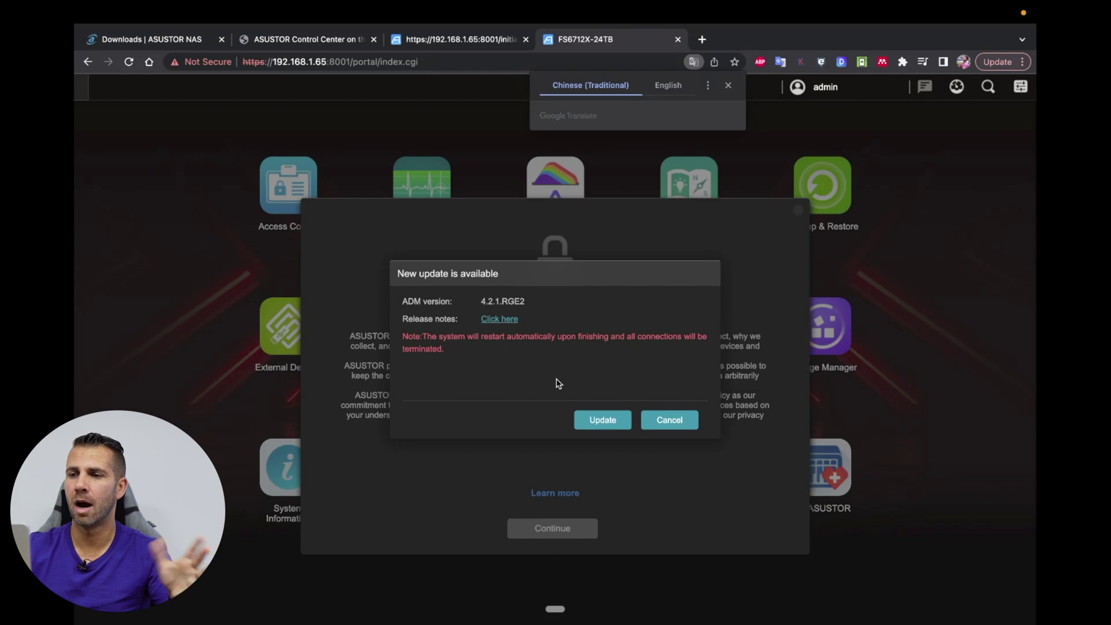
# Step: Decline the ADM update and complete the first-run notices, keeping the default HTTP and HTTPS ports and permanently skipping the welcome guide
pyautogui.click(670, 419)
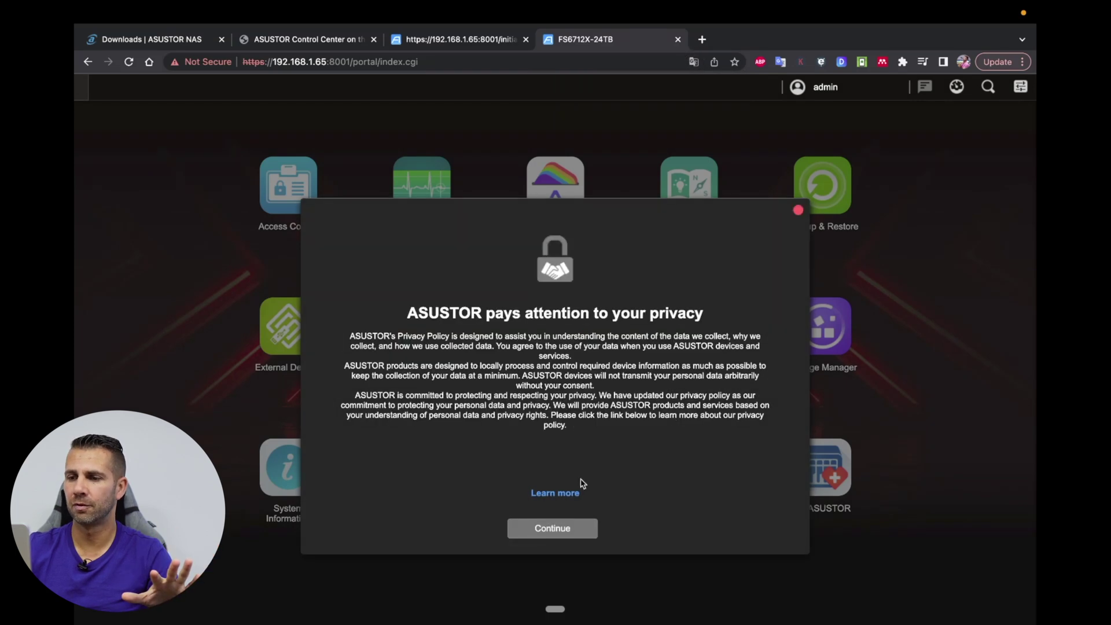
pyautogui.click(554, 529)
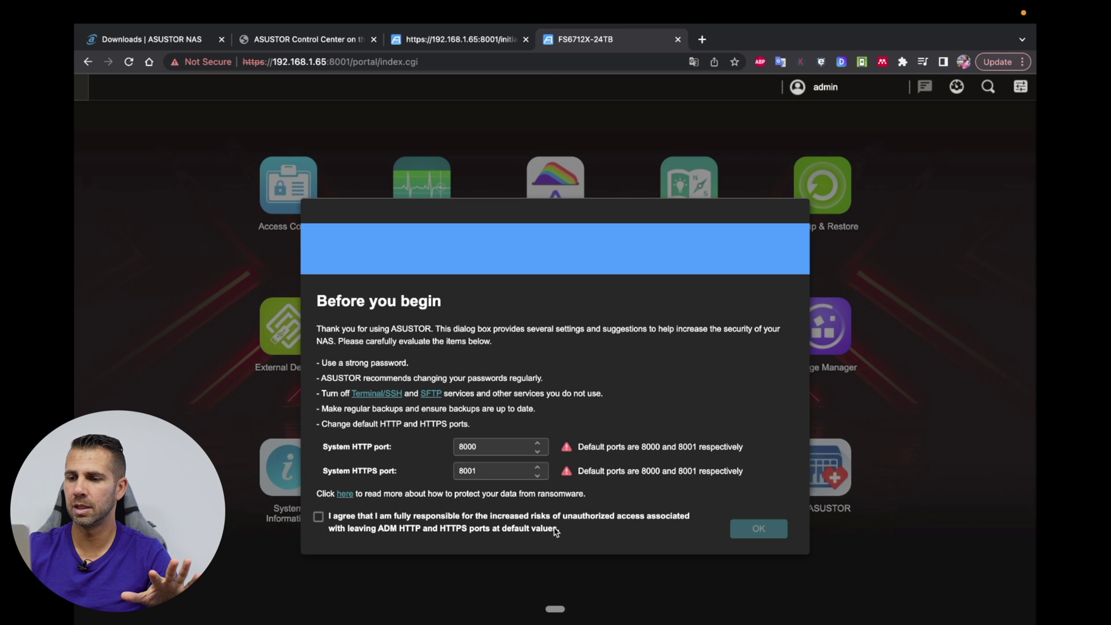
pyautogui.click(750, 528)
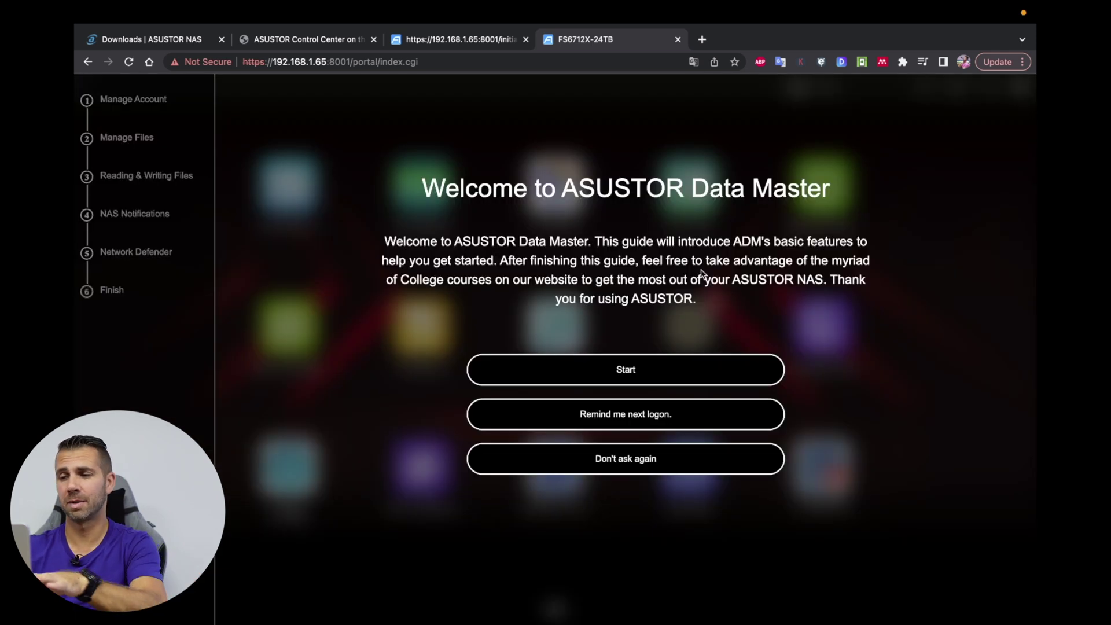
pyautogui.click(632, 459)
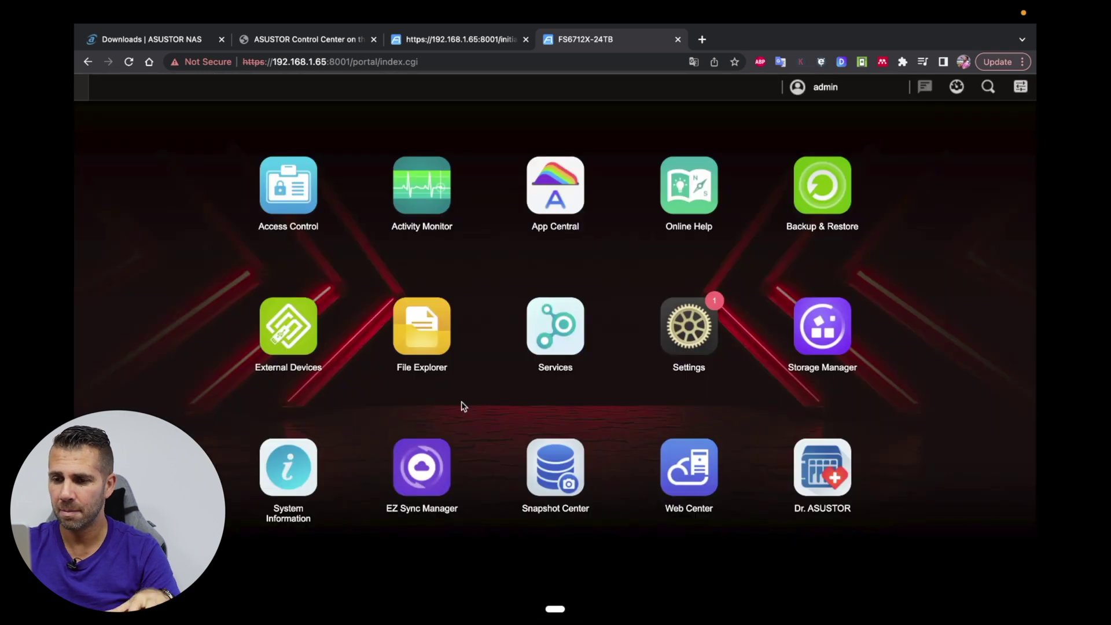
# Step: Review the NAS system and hardware details in System Information, and close it
pyautogui.click(274, 471)
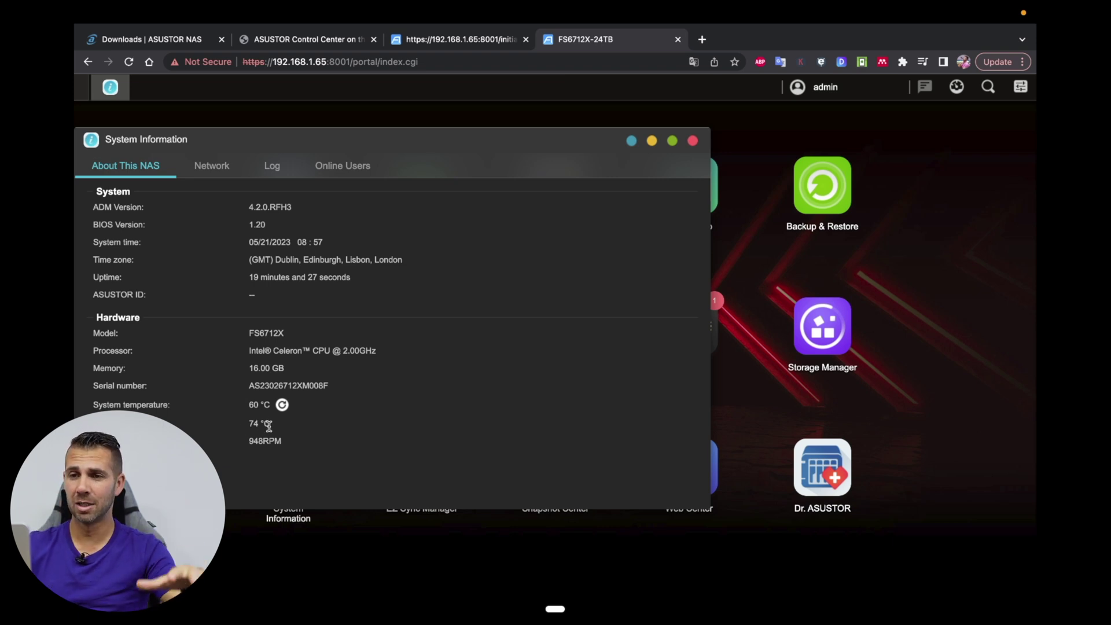
pyautogui.click(692, 141)
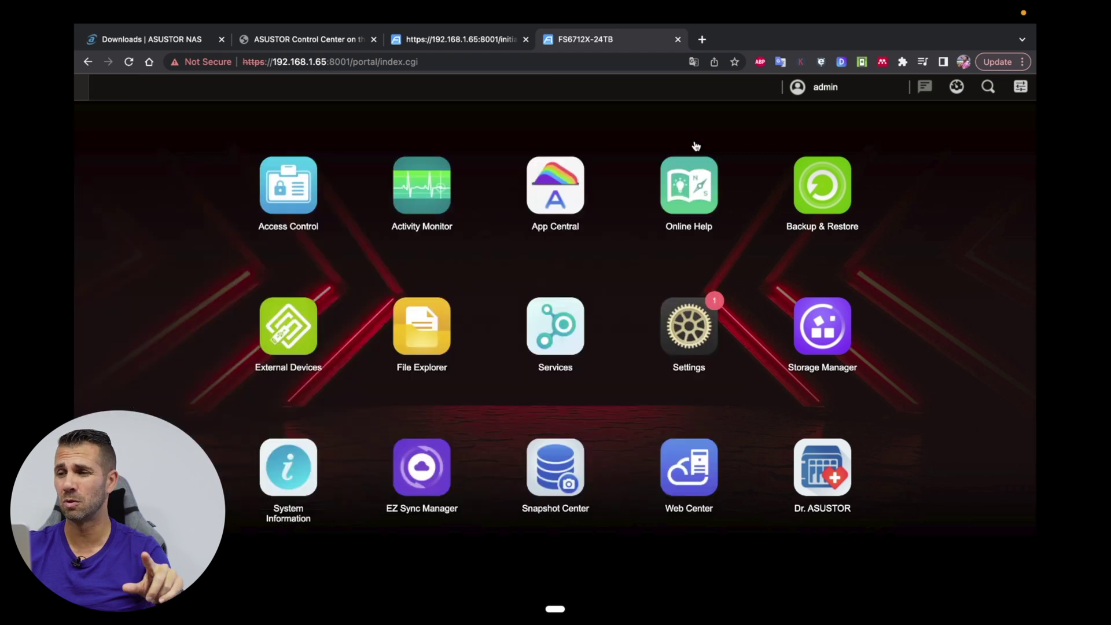
# Step: Open Storage Manager and examine the details of Volume 1, including its RAID level, status and member drives
pyautogui.click(826, 326)
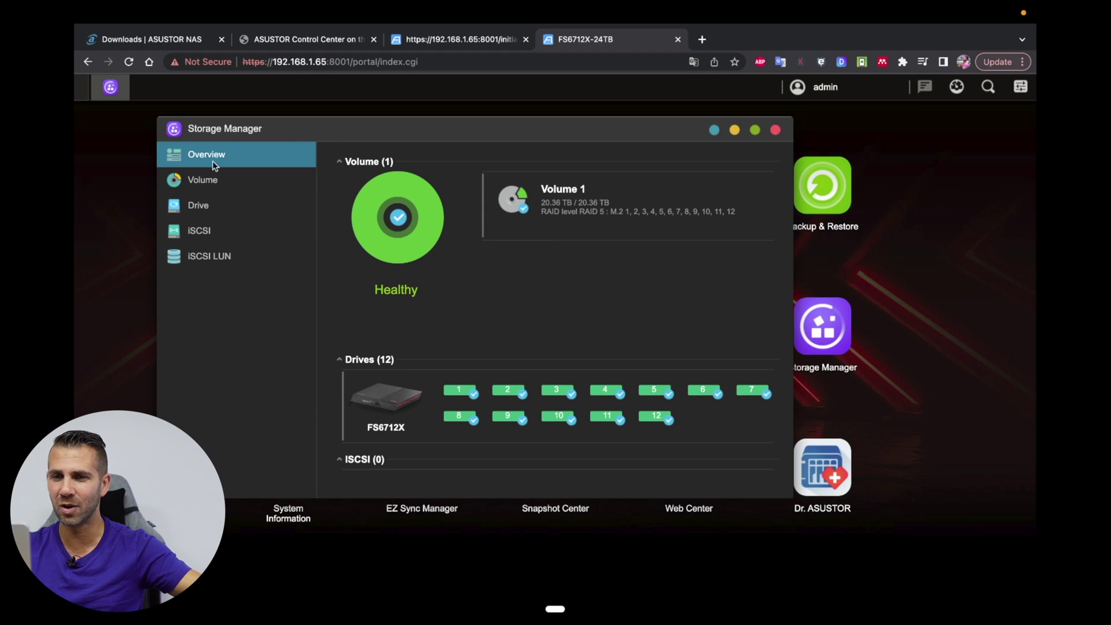
pyautogui.click(212, 181)
pyautogui.click(742, 199)
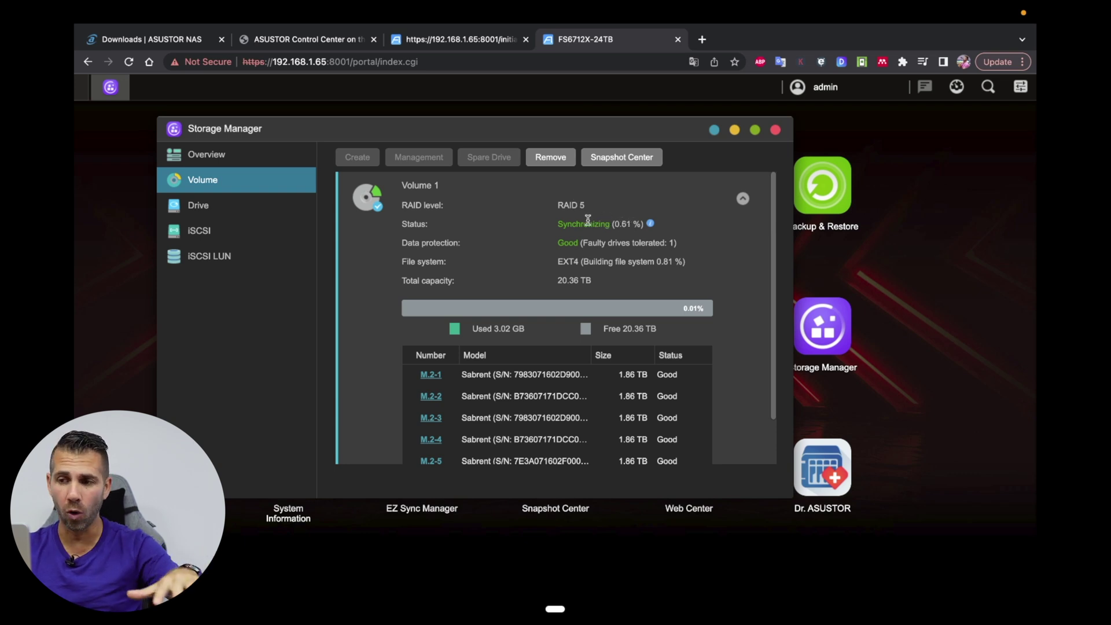
# Step: Review the list of installed drives and expand the details of drive M.2-9
pyautogui.click(229, 206)
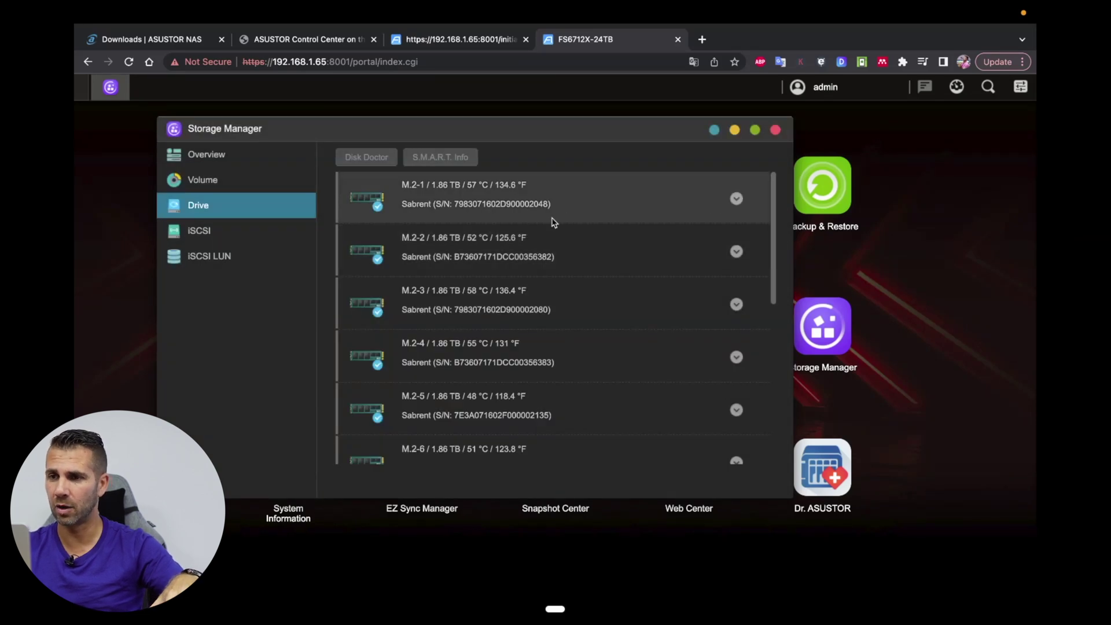
pyautogui.scroll(-5, 509, 257)
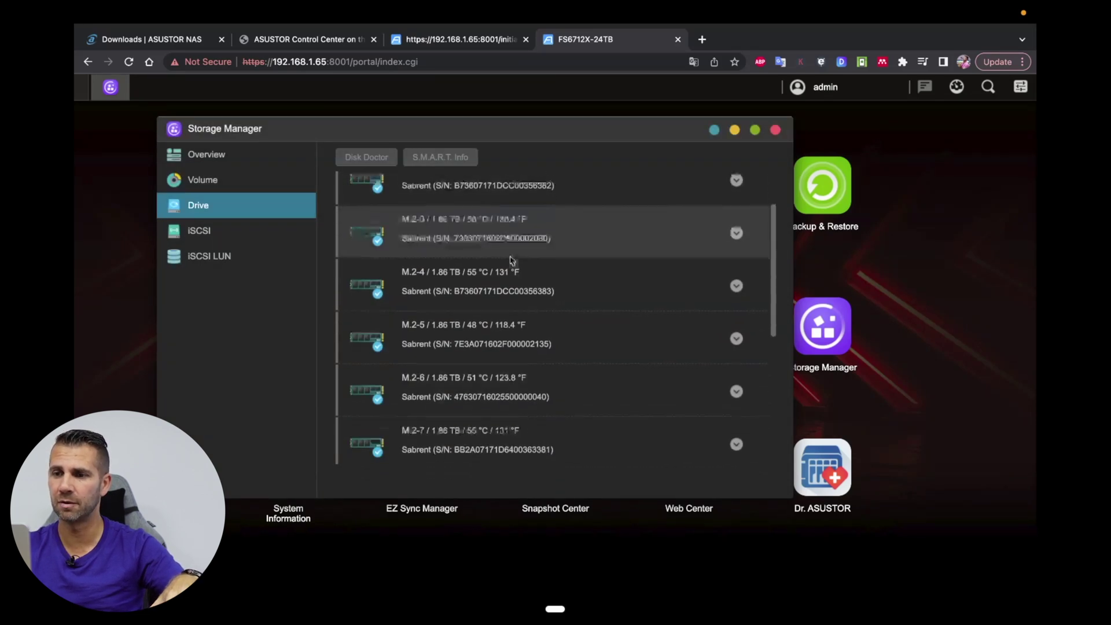
pyautogui.scroll(-7, 510, 257)
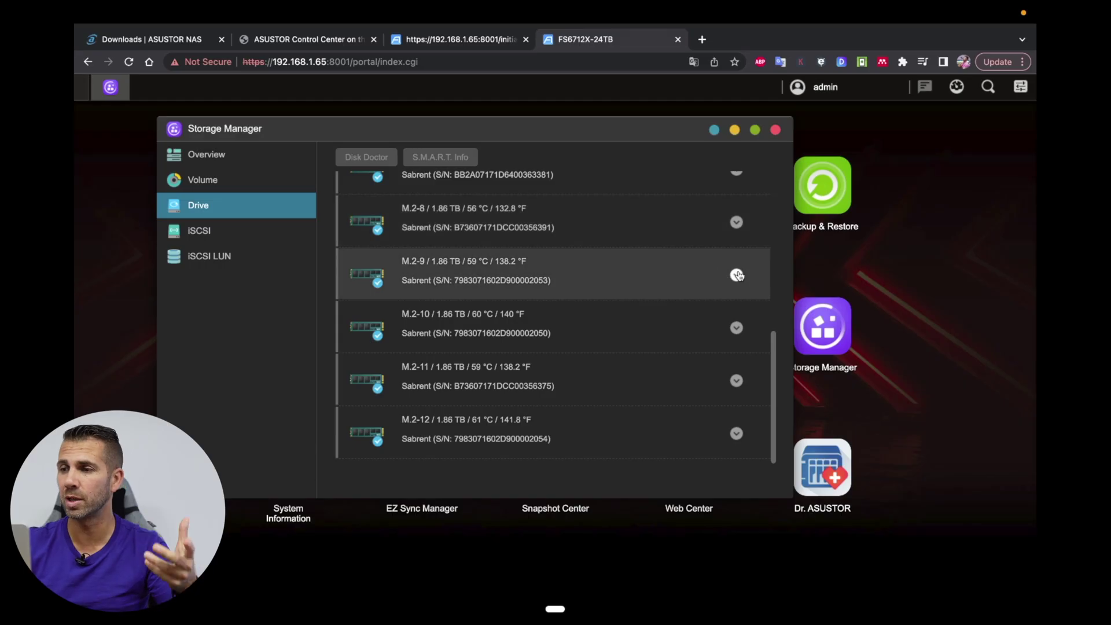
pyautogui.click(735, 271)
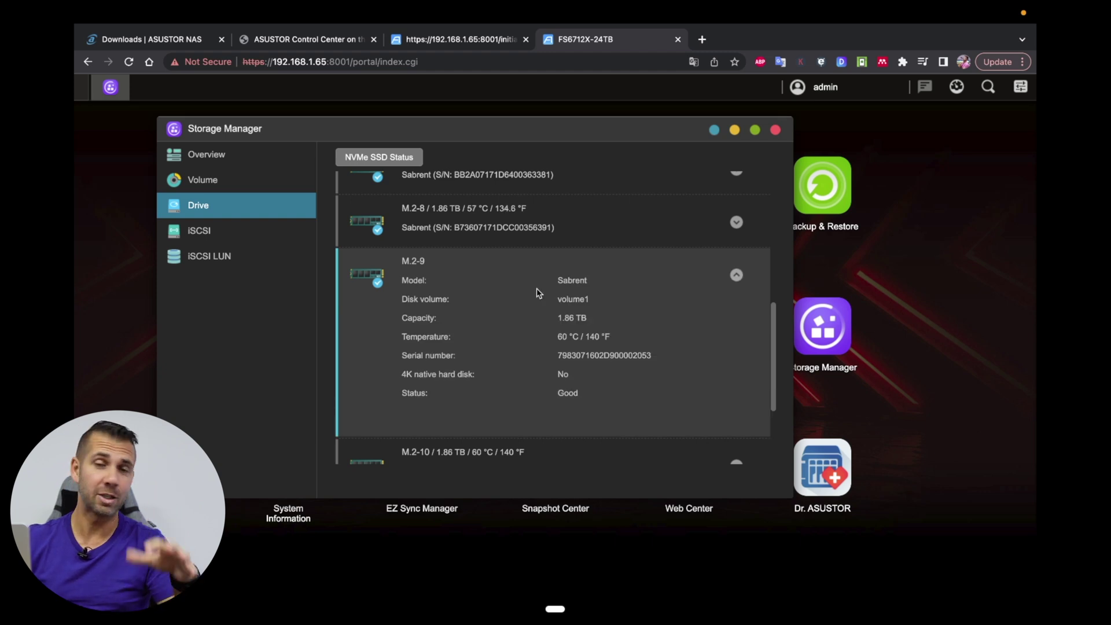